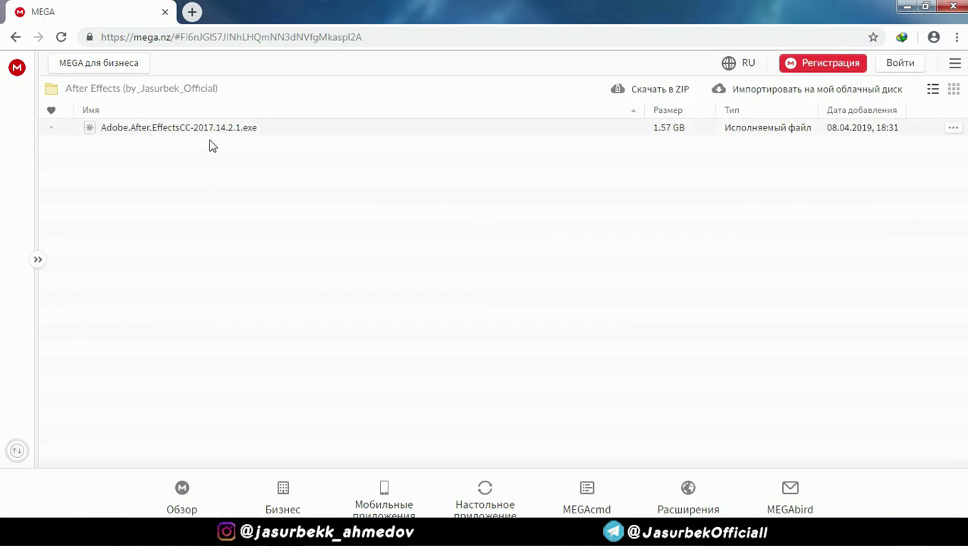
# Start a normal download of the 1.57 GB Adobe.After.EffectsCC-2017.14.2.1.exe and follow it in Transfers
pyautogui.click(171, 131)
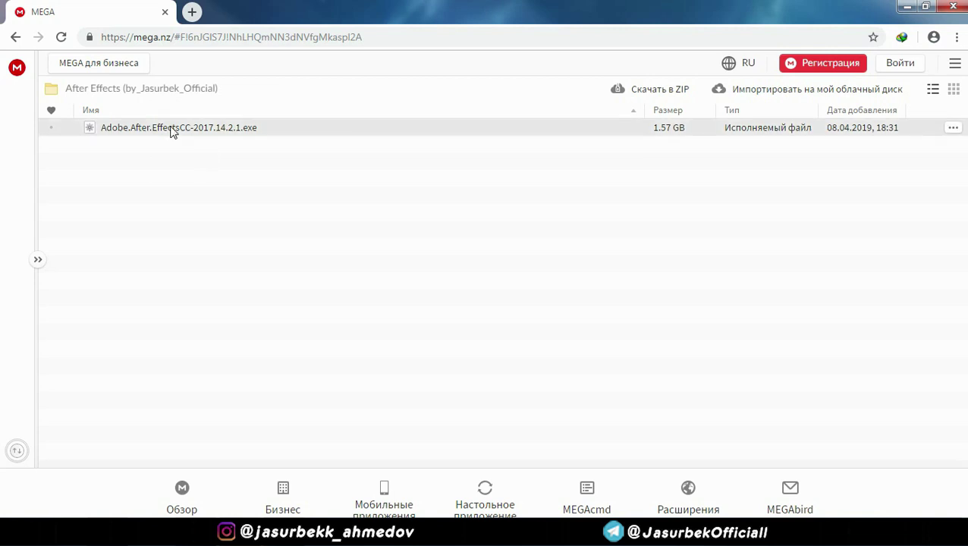
pyautogui.rightClick(171, 130)
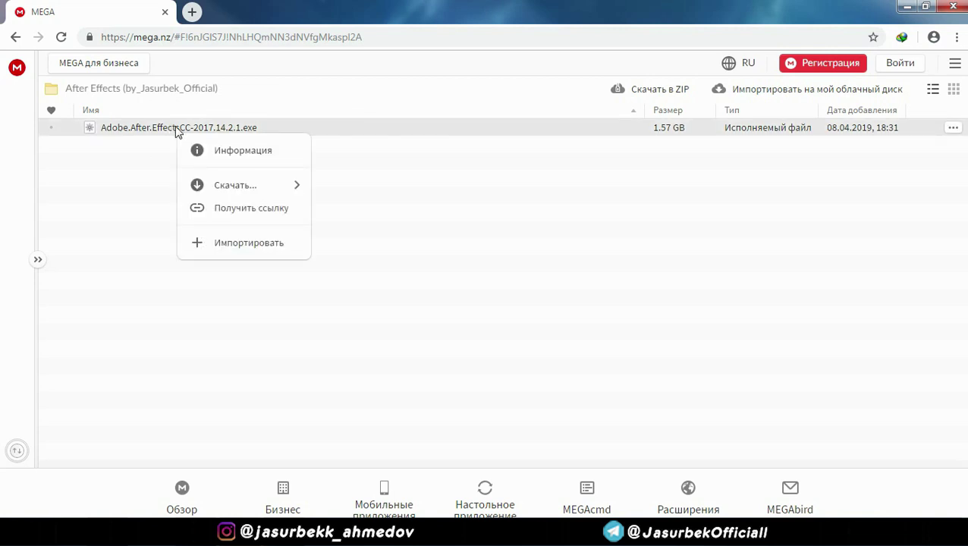
pyautogui.moveTo(243, 188)
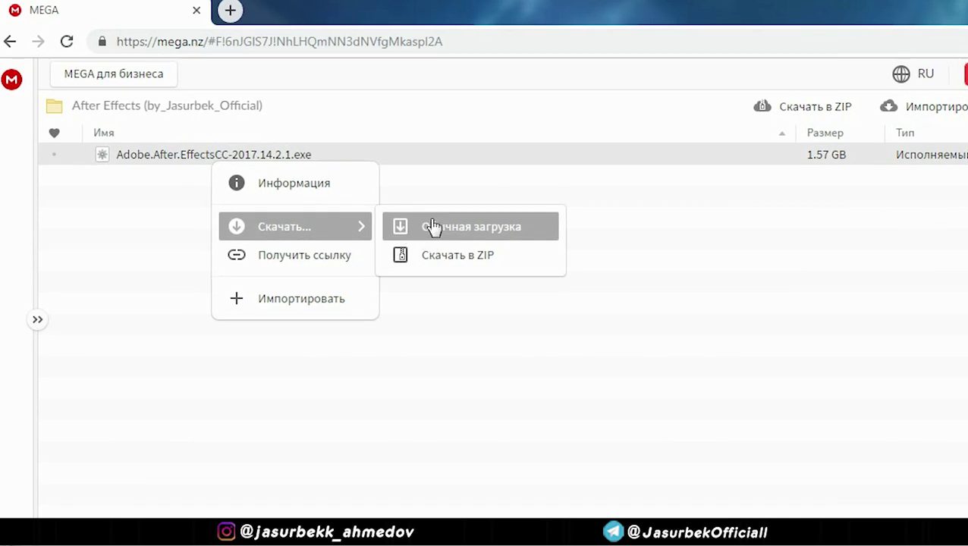
pyautogui.click(460, 228)
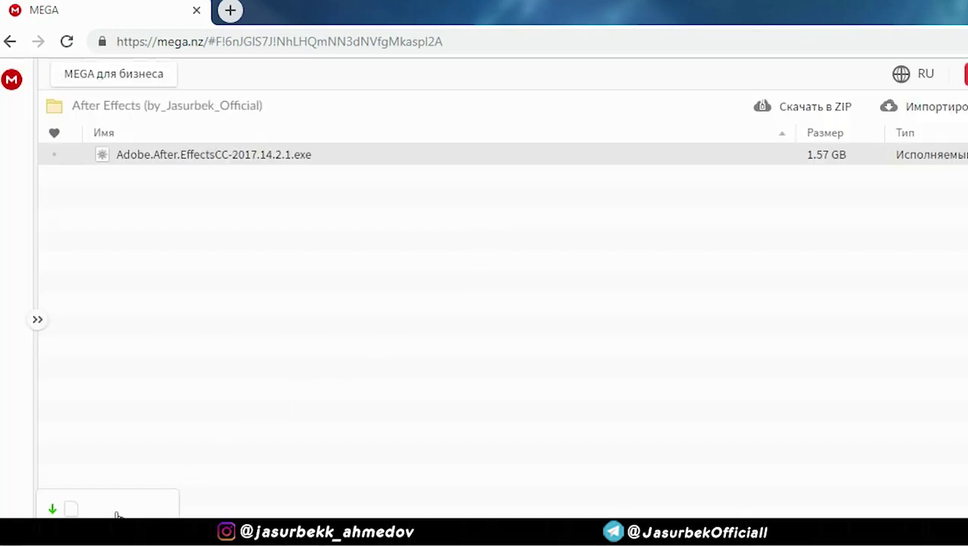
pyautogui.click(116, 514)
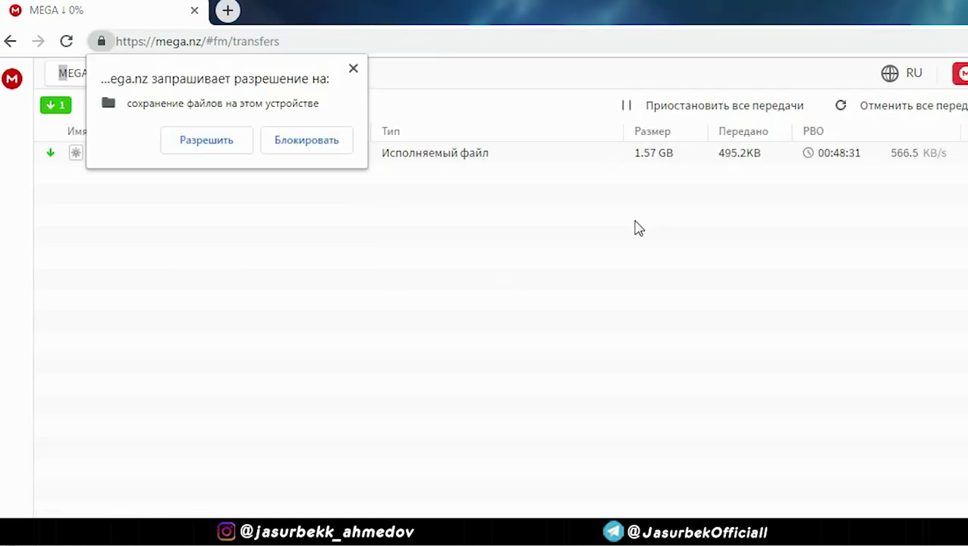
pyautogui.click(292, 62)
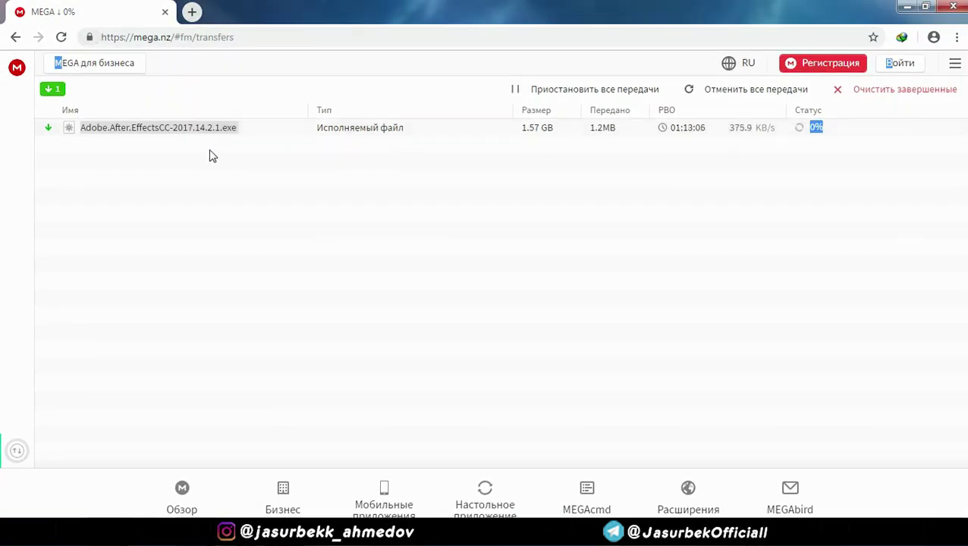
pyautogui.click(281, 135)
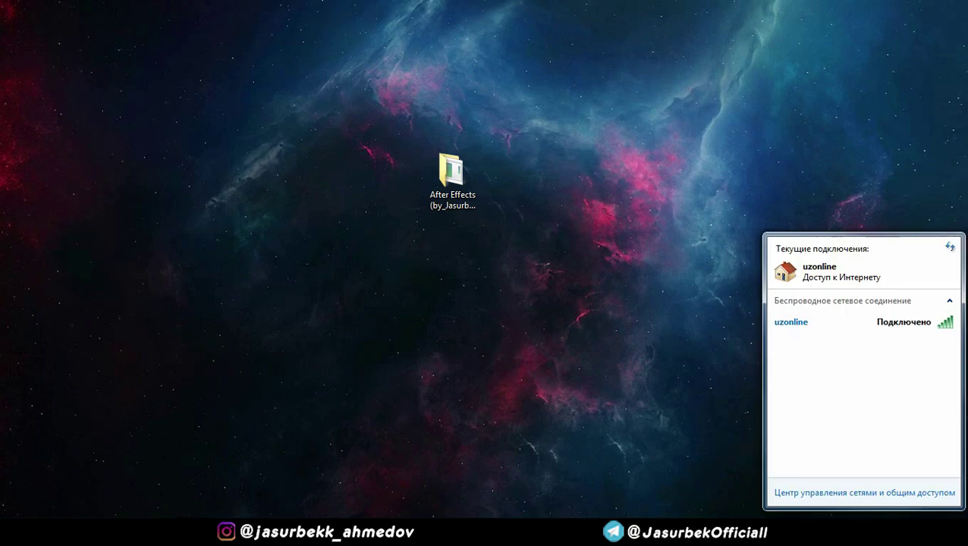
# Disconnect from the uzonline wireless network and disable ESET protection until the next restart
pyautogui.click(832, 328)
pyautogui.click(891, 347)
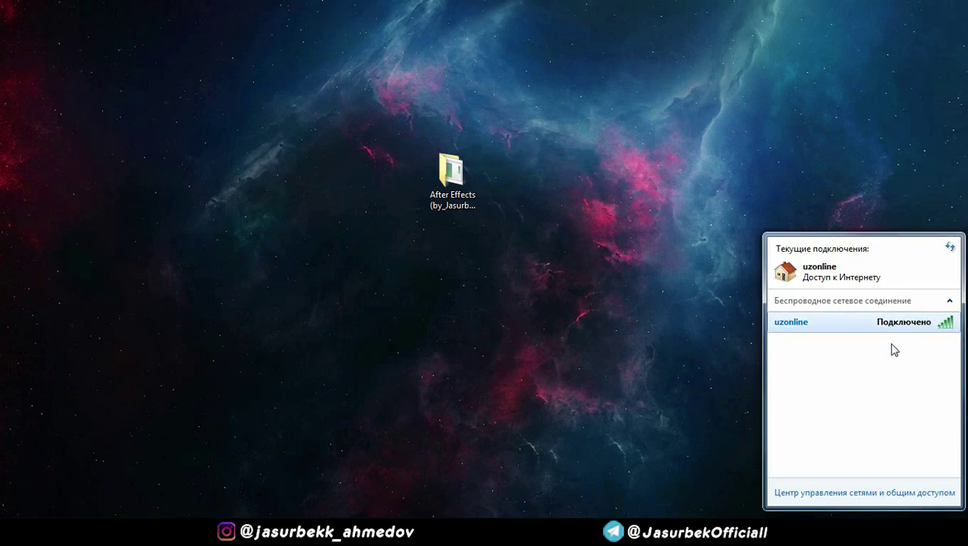
pyautogui.click(749, 410)
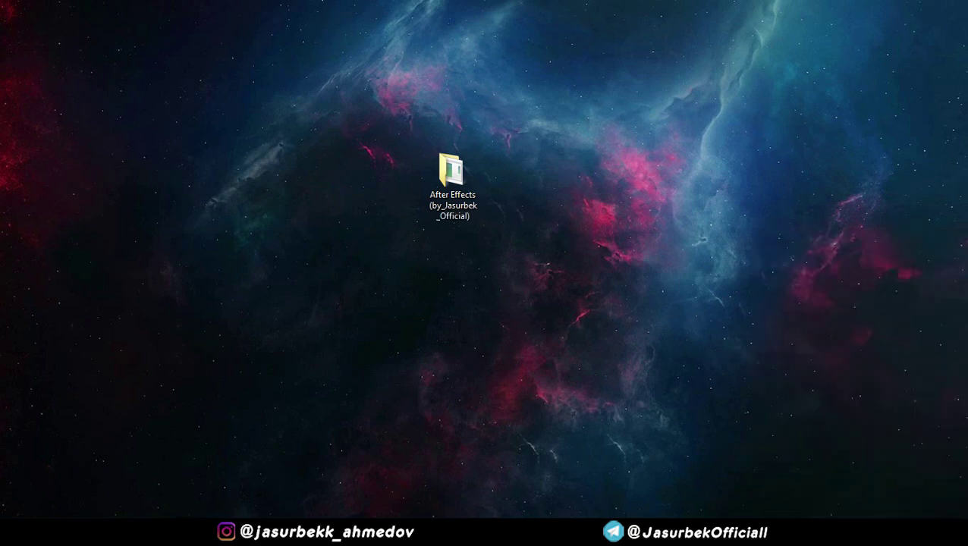
pyautogui.click(828, 533)
pyautogui.rightClick(852, 437)
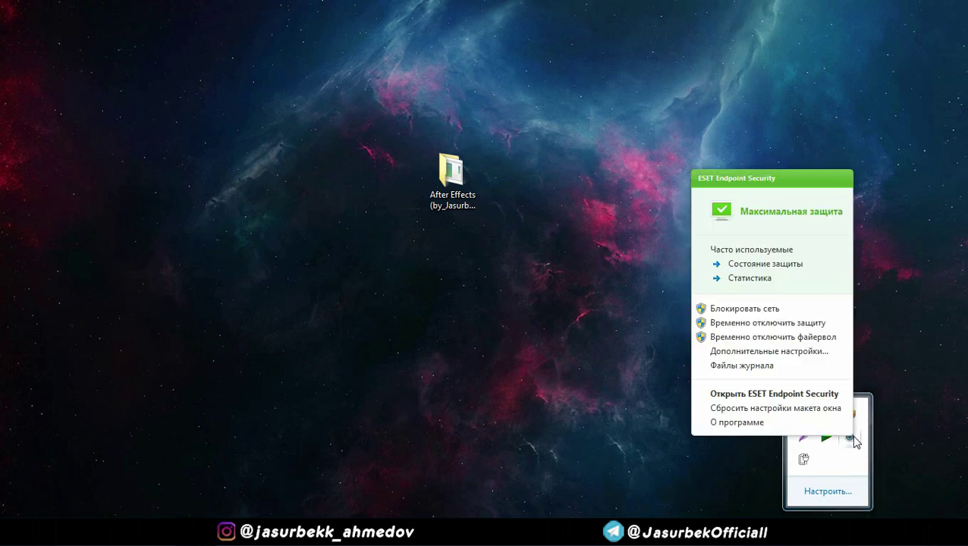
pyautogui.click(771, 323)
pyautogui.click(523, 239)
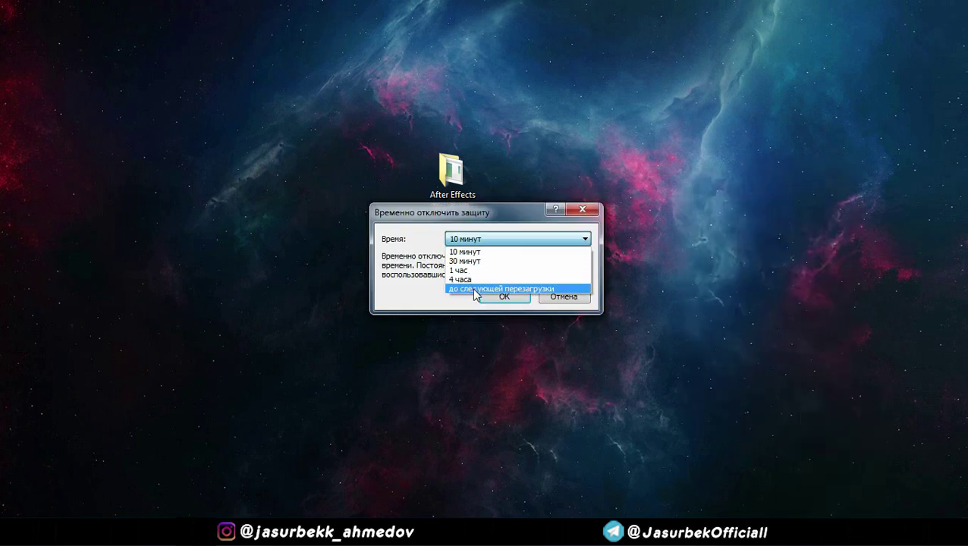
pyautogui.click(474, 288)
pyautogui.click(497, 302)
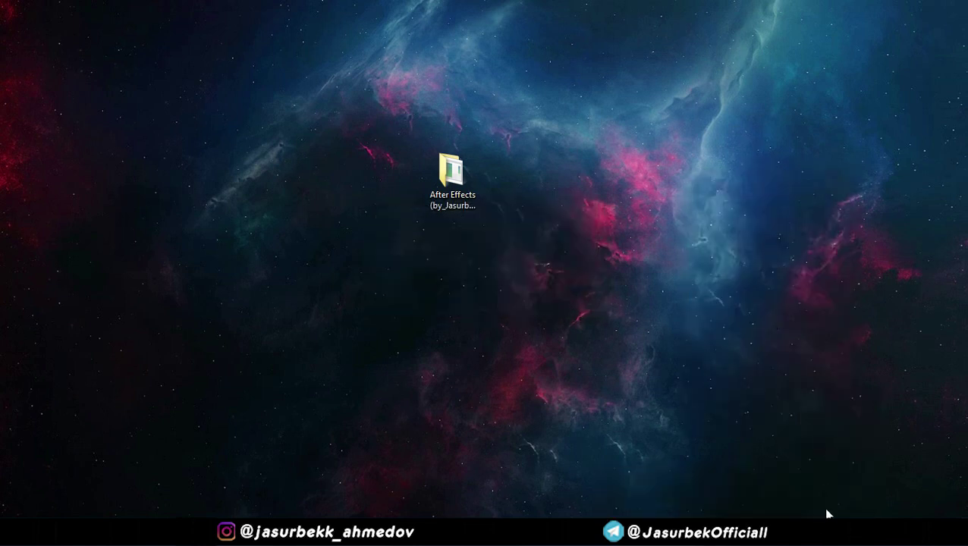
# Disable the ESET firewall until the next restart
pyautogui.click(827, 532)
pyautogui.rightClick(851, 438)
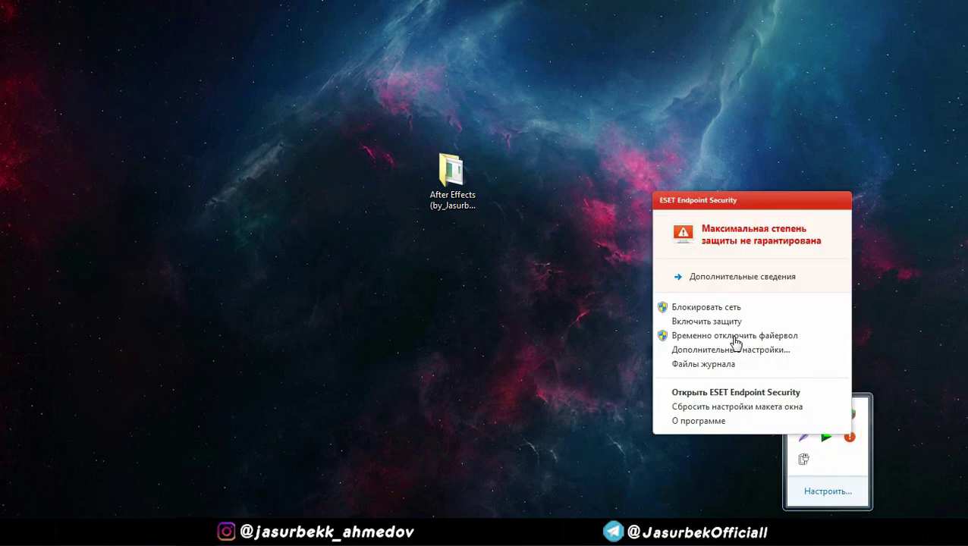
pyautogui.click(734, 338)
pyautogui.click(544, 240)
pyautogui.click(506, 291)
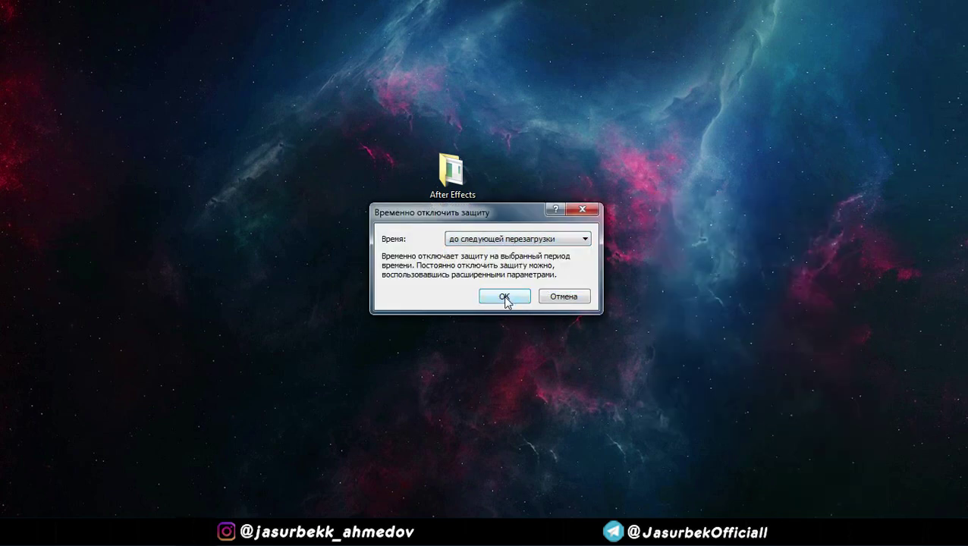
pyautogui.click(505, 298)
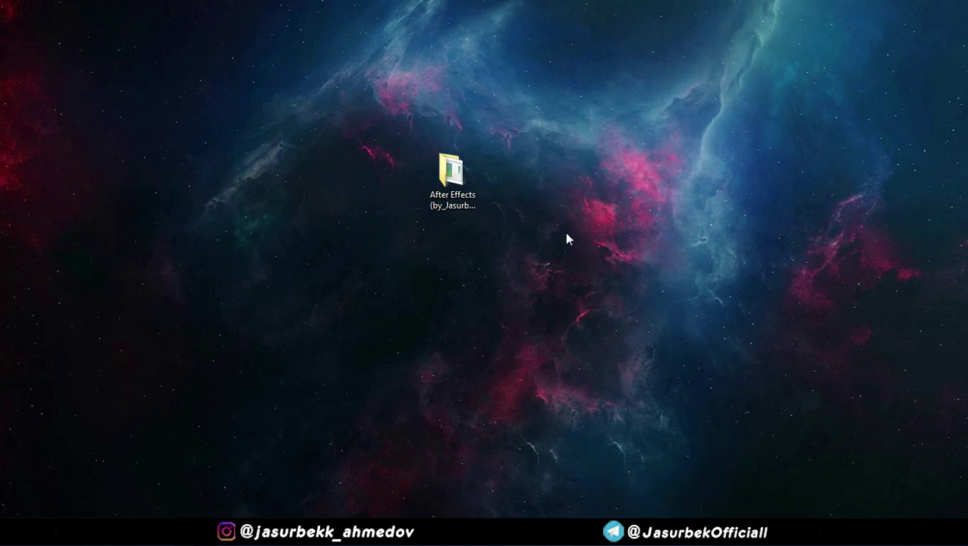
pyautogui.rightClick(567, 238)
# Open the downloaded After Effects folder and run the installer, allowing the unsigned file
pyautogui.click(600, 269)
pyautogui.doubleClick(453, 174)
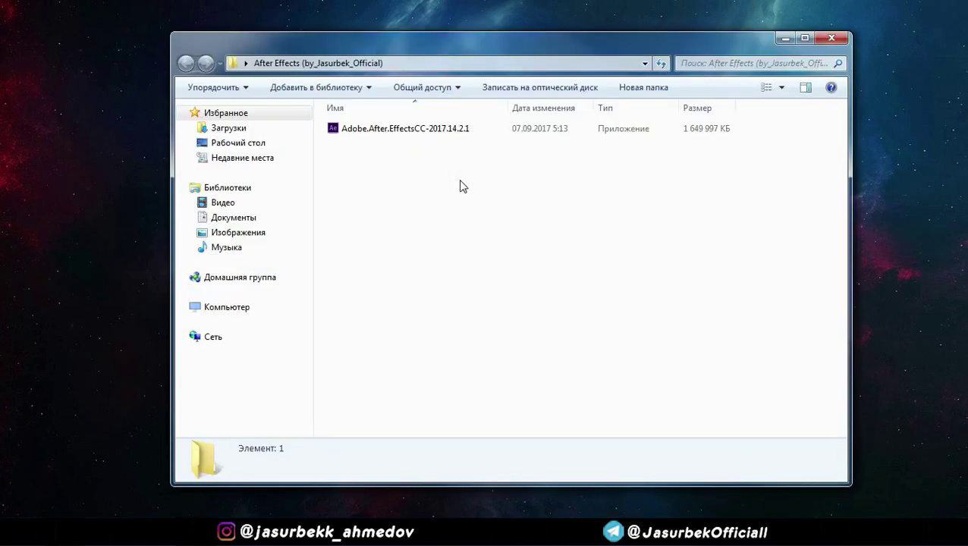
pyautogui.click(372, 130)
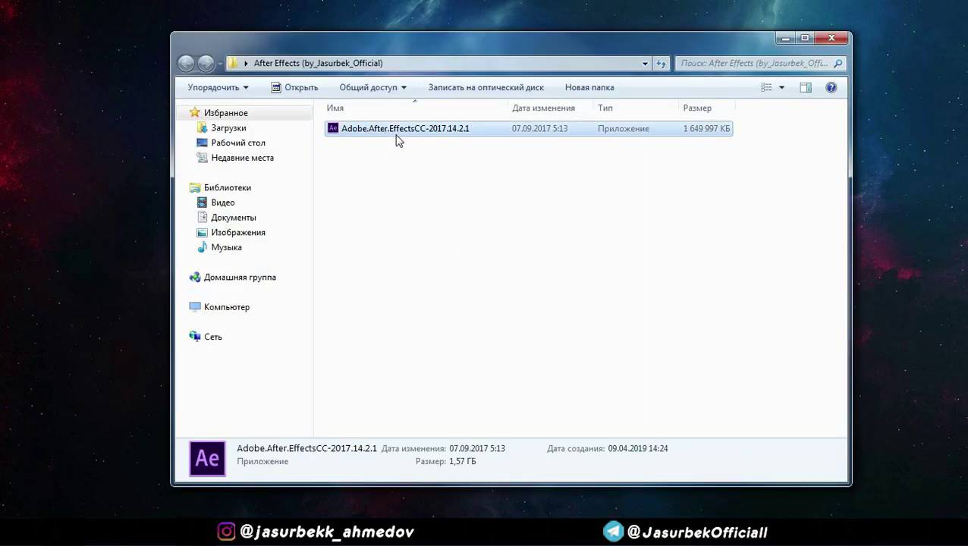
pyautogui.doubleClick(396, 131)
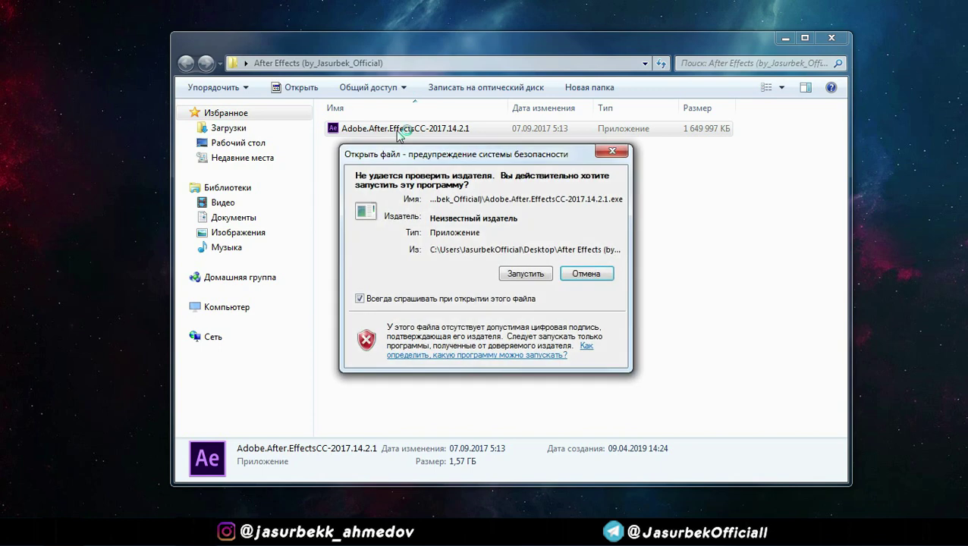
pyautogui.click(520, 276)
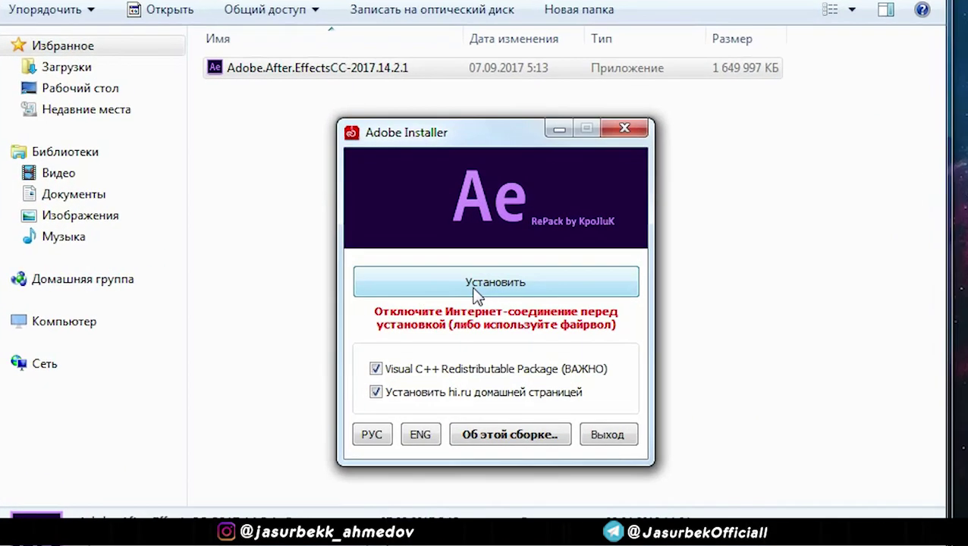
# Switch the installer to English and uncheck the hi.ru homepage and Visual C++ Redistributable options
pyautogui.click(421, 437)
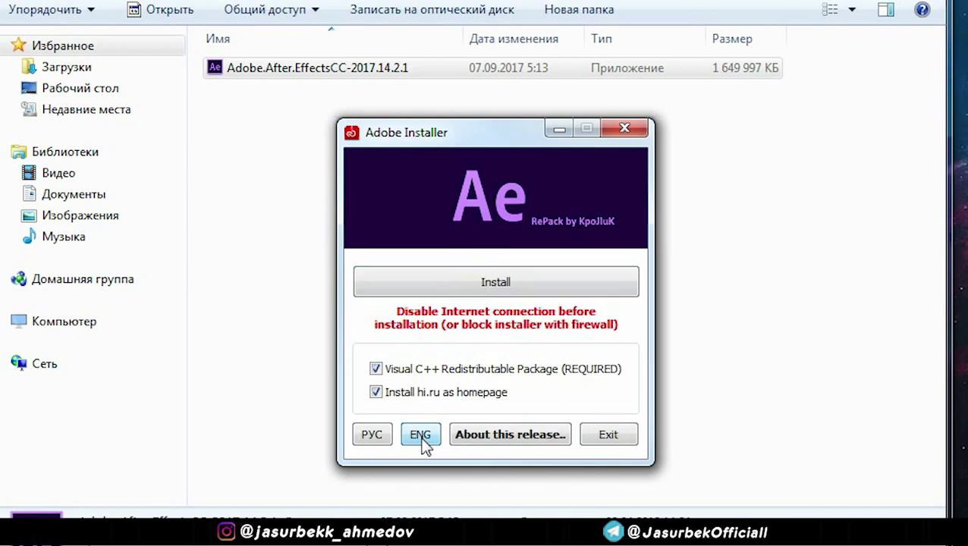
pyautogui.click(375, 392)
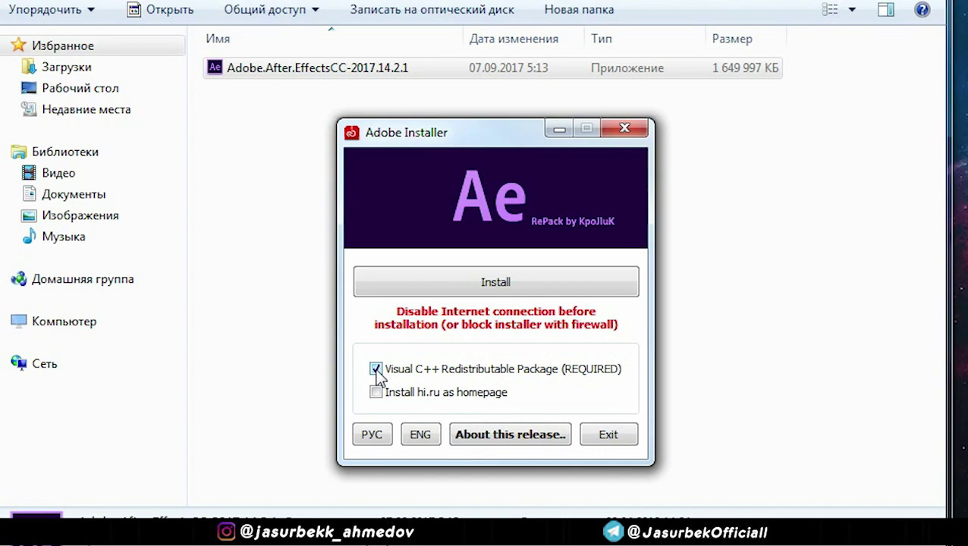
pyautogui.click(376, 370)
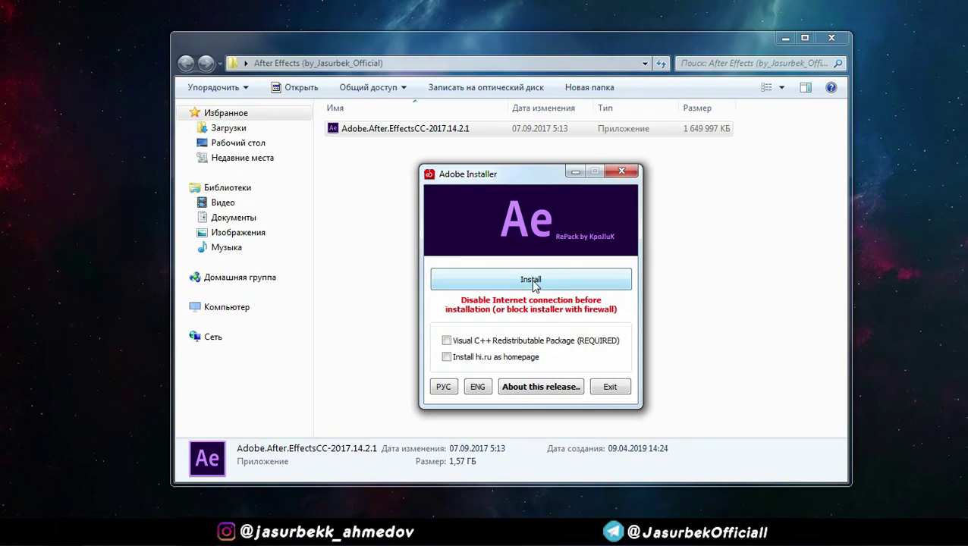
# Install After Effects CC 2017 to C:\Program Files\Adobe, replacing the invalid path, and close the completion message
pyautogui.click(533, 281)
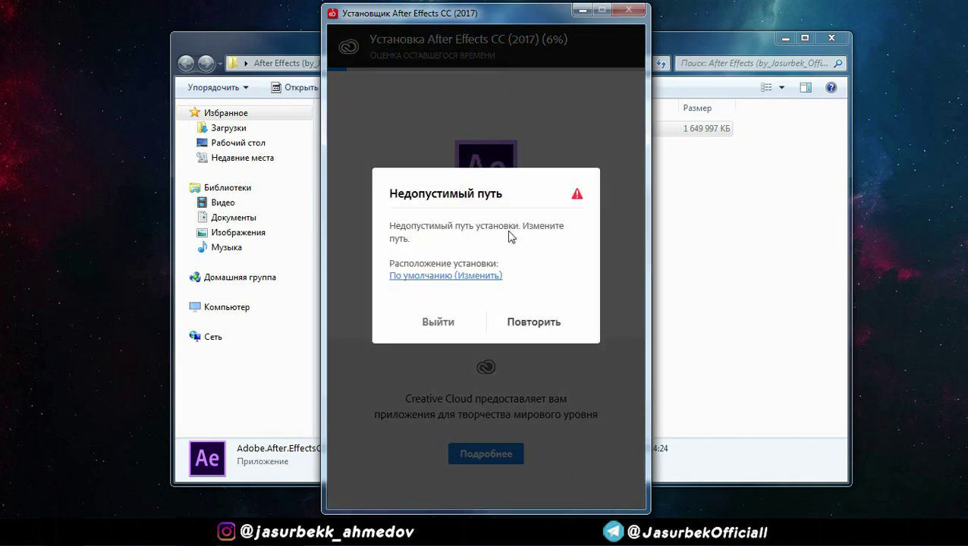
pyautogui.click(479, 277)
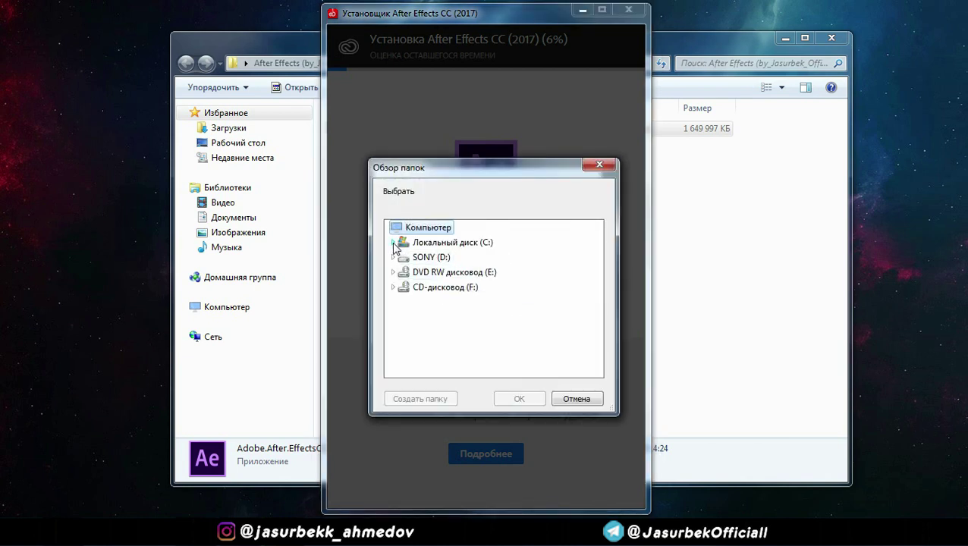
pyautogui.click(394, 244)
pyautogui.click(397, 288)
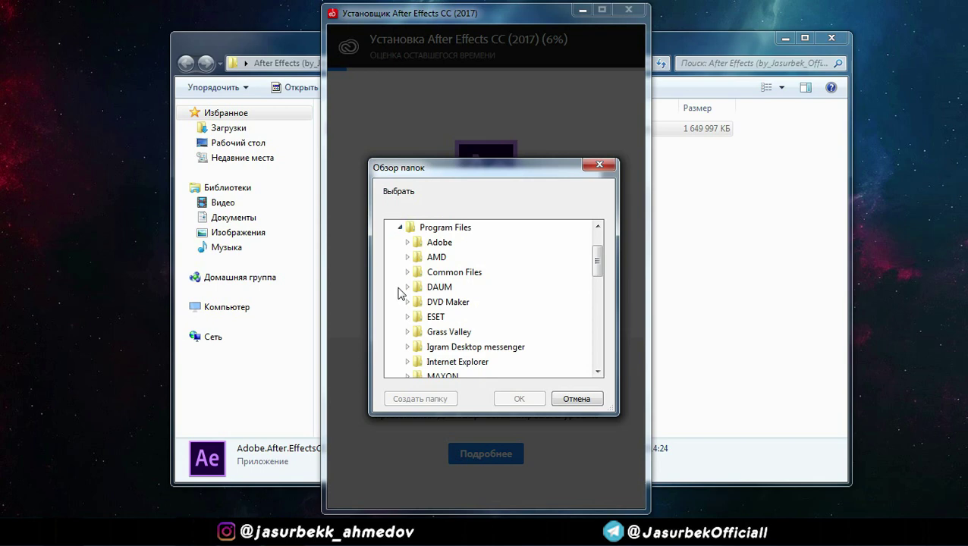
pyautogui.click(408, 242)
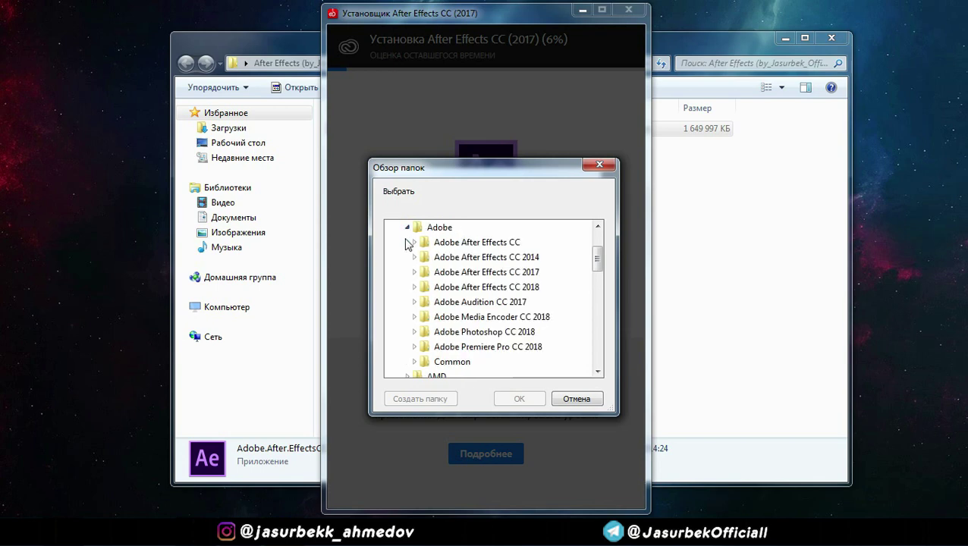
pyautogui.click(441, 227)
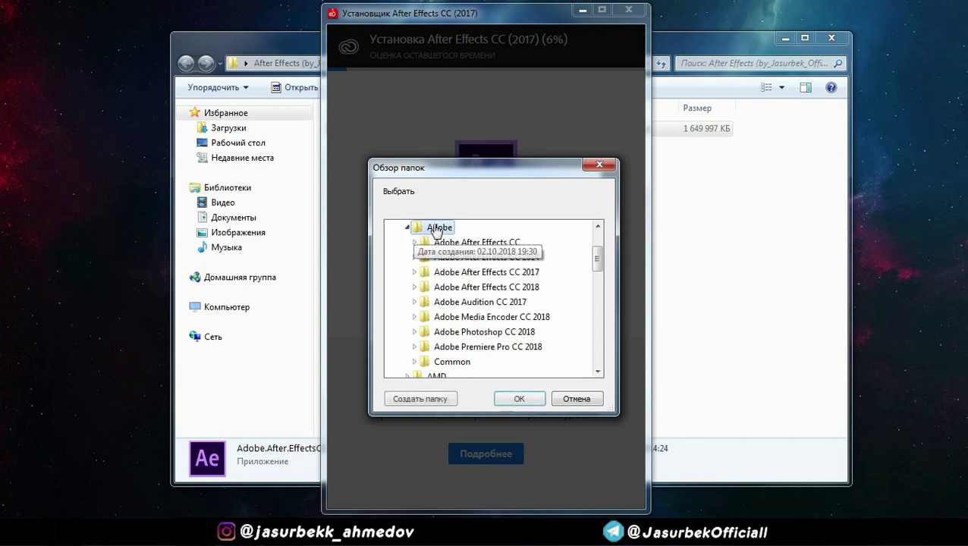
pyautogui.click(517, 400)
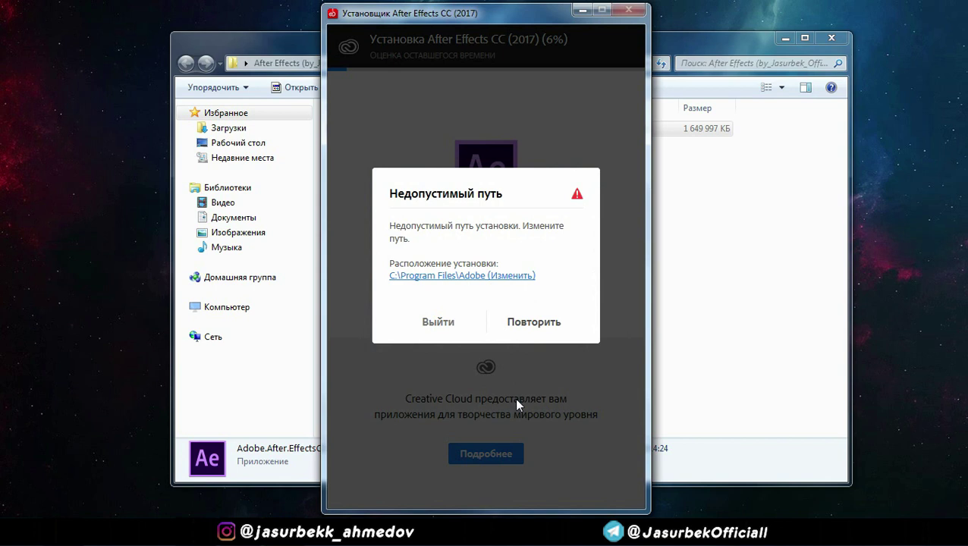
pyautogui.click(543, 326)
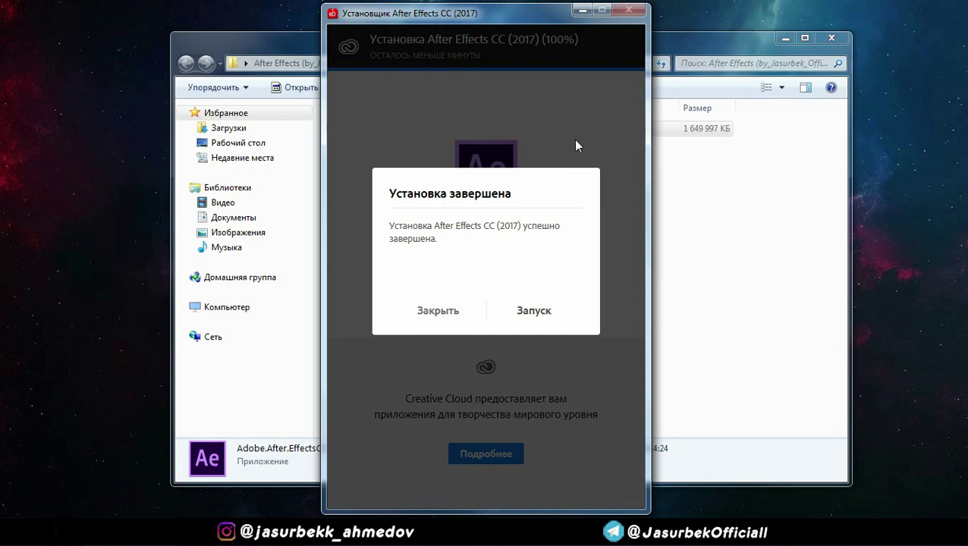
pyautogui.click(446, 317)
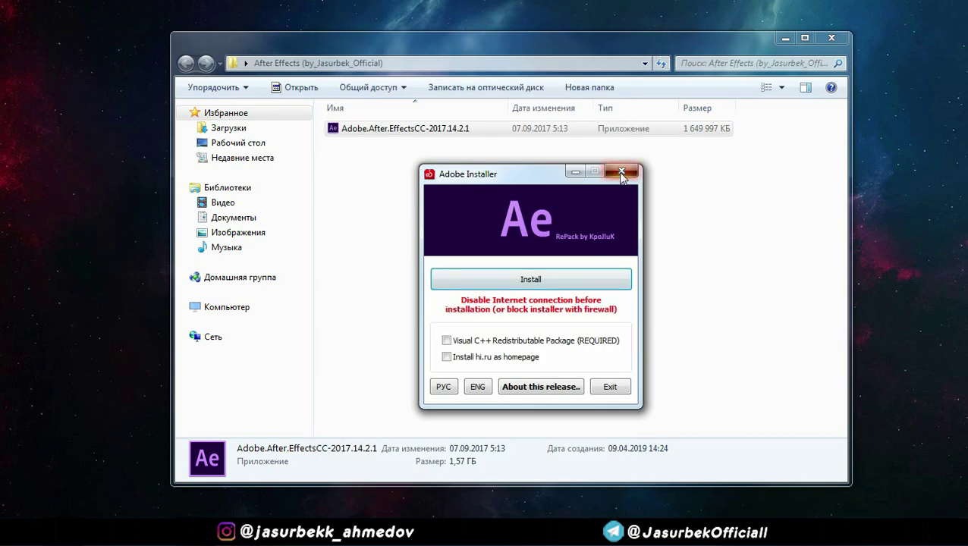
# Close the installer and folder windows, move the After Effects folder, and refresh the desktop
pyautogui.click(625, 173)
pyautogui.click(830, 38)
pyautogui.rightClick(555, 123)
pyautogui.click(566, 163)
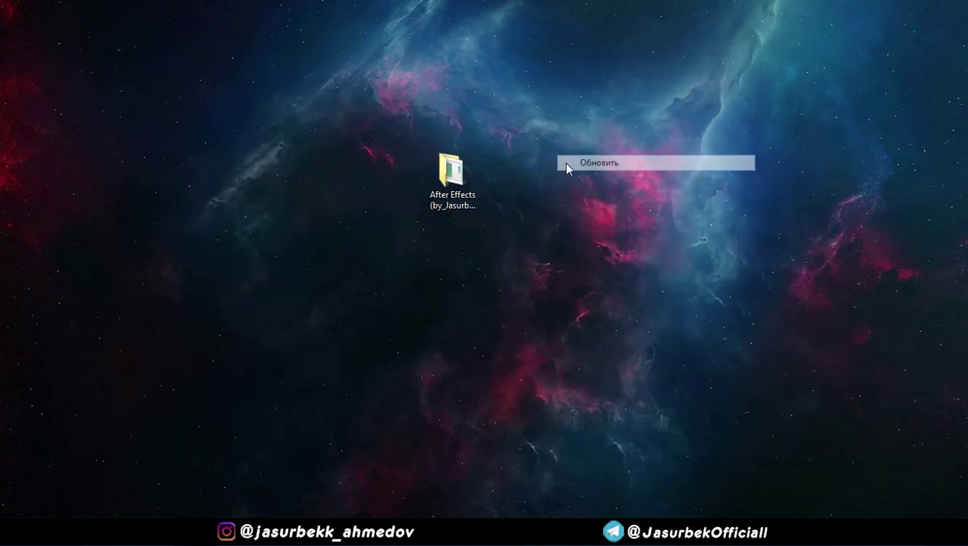
pyautogui.moveTo(451, 171); pyautogui.dragTo(559, 34)
pyautogui.rightClick(425, 163)
pyautogui.click(453, 205)
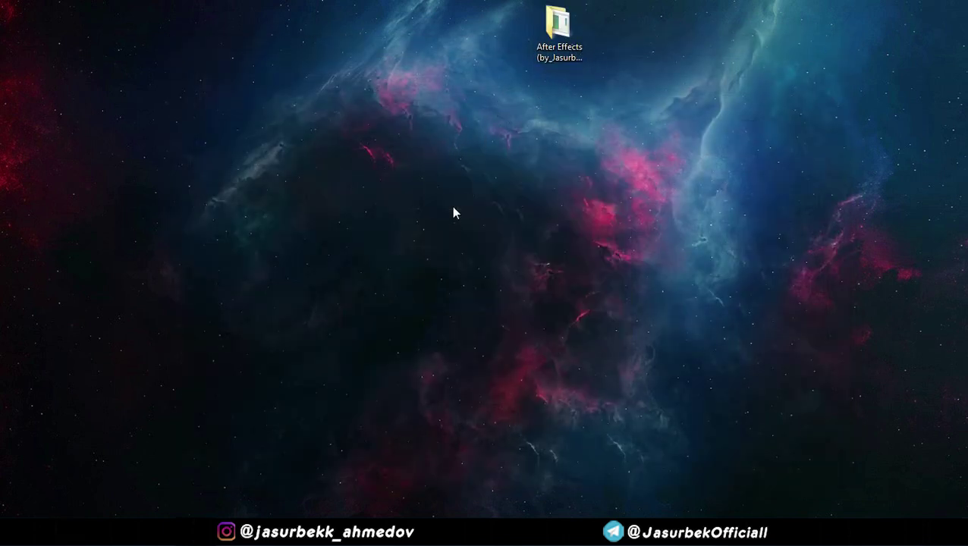
# Search the Start menu for 'after effects'
pyautogui.click(21, 527)
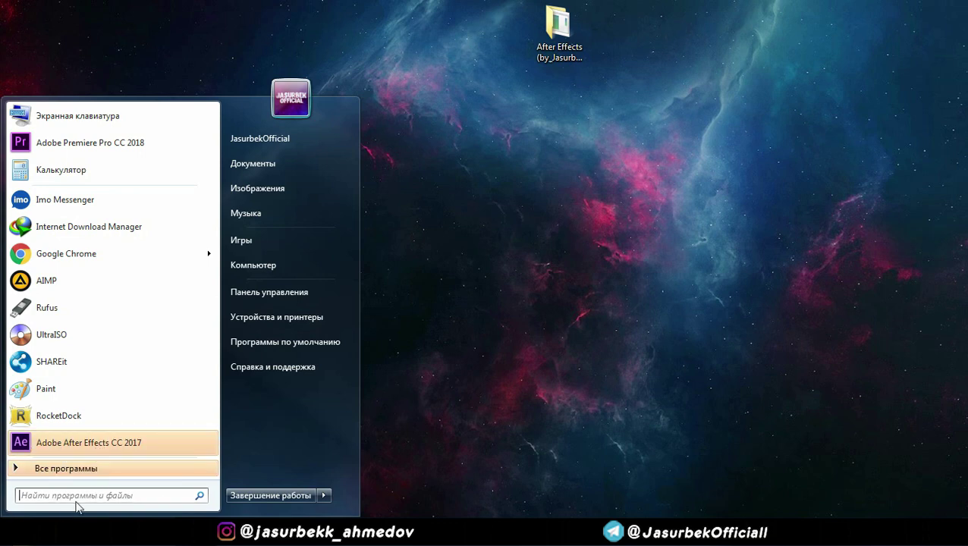
pyautogui.click(80, 496)
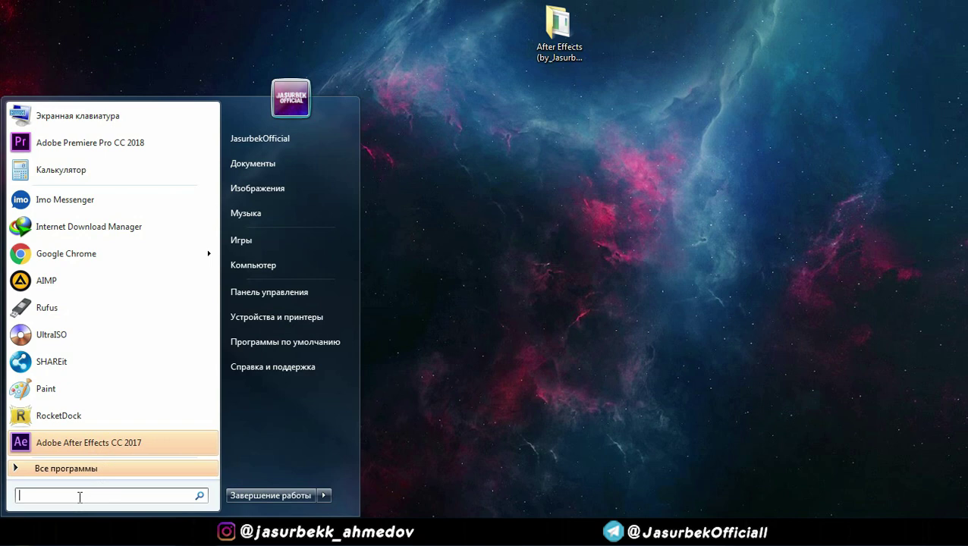
pyautogui.write('after effe')
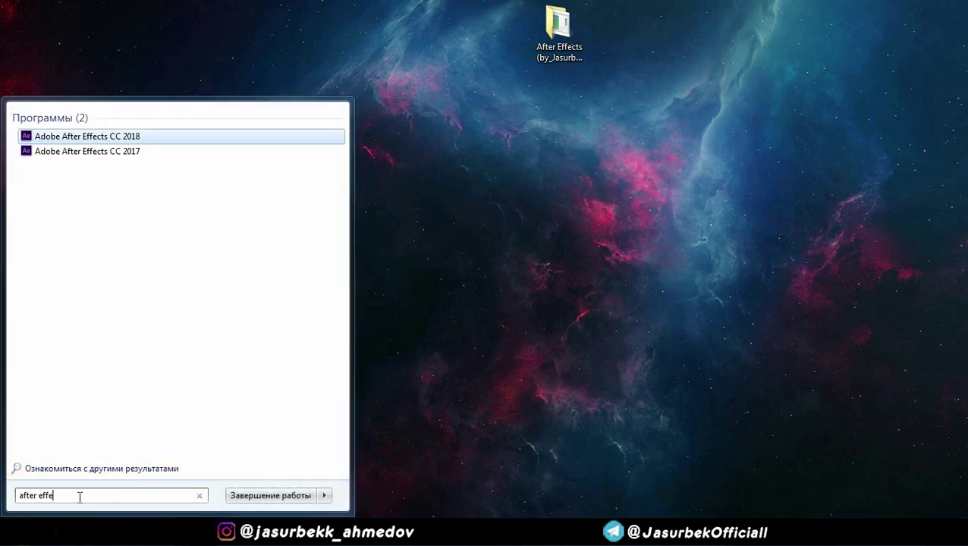
pyautogui.write('cts')
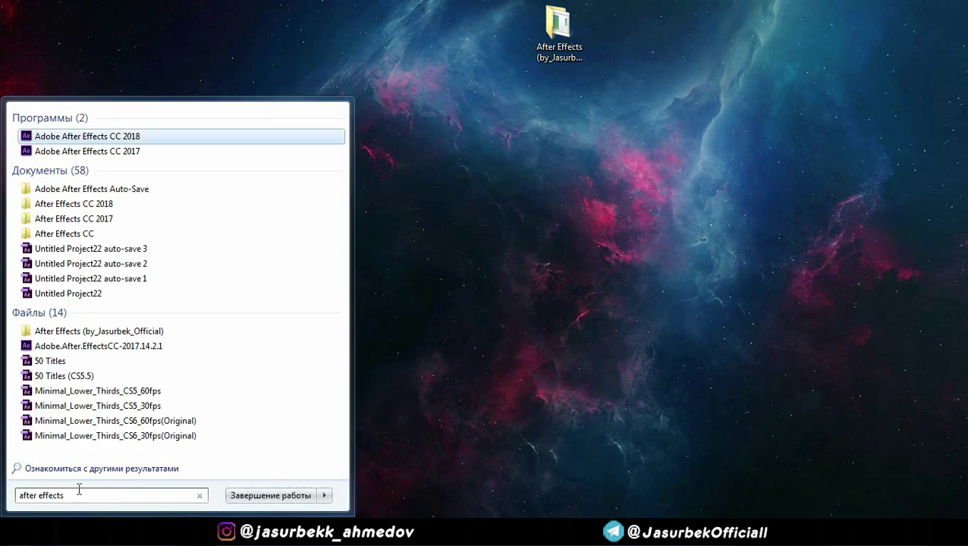
# Launch Adobe After Effects CC 2017 from the search results and create a new empty project
pyautogui.click(92, 151)
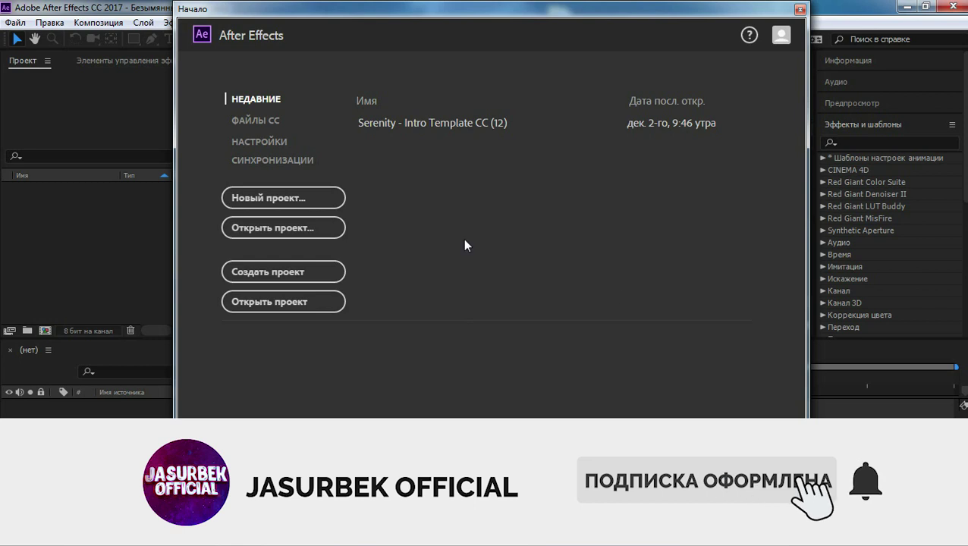
pyautogui.click(279, 197)
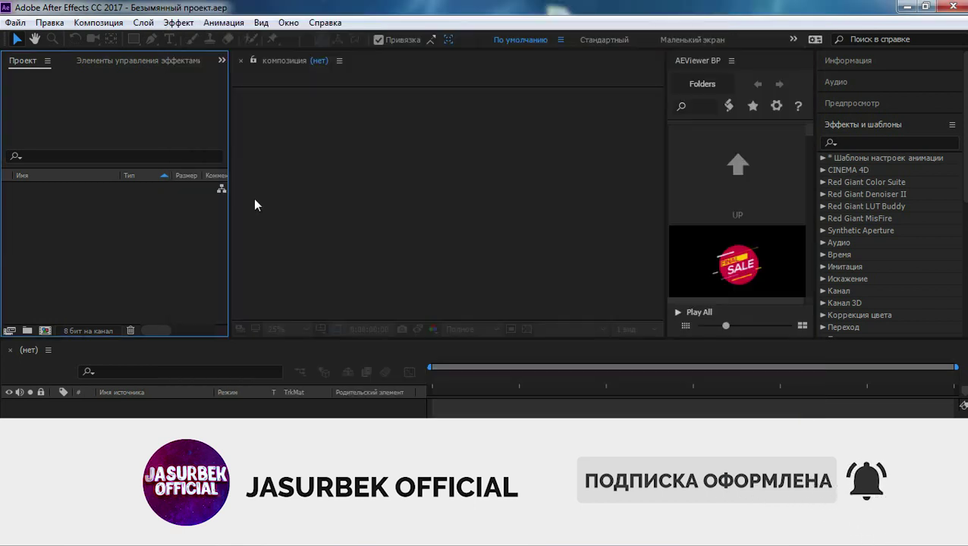